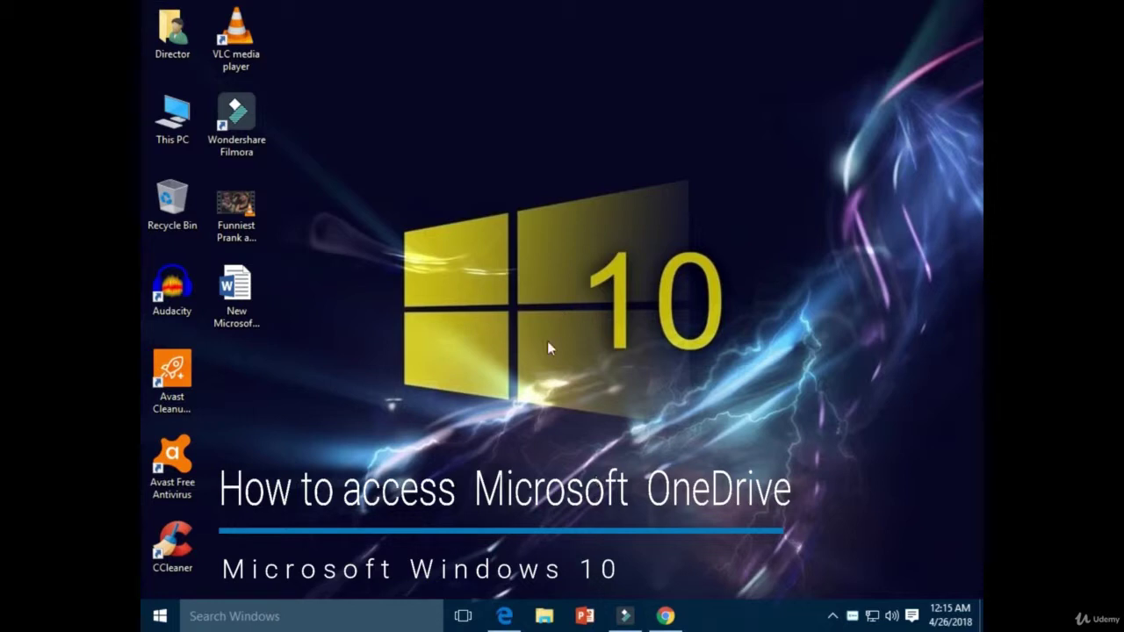
Step: Refresh the desktop, then bring up the Start menu's full list of installed apps
right_click(404, 161)
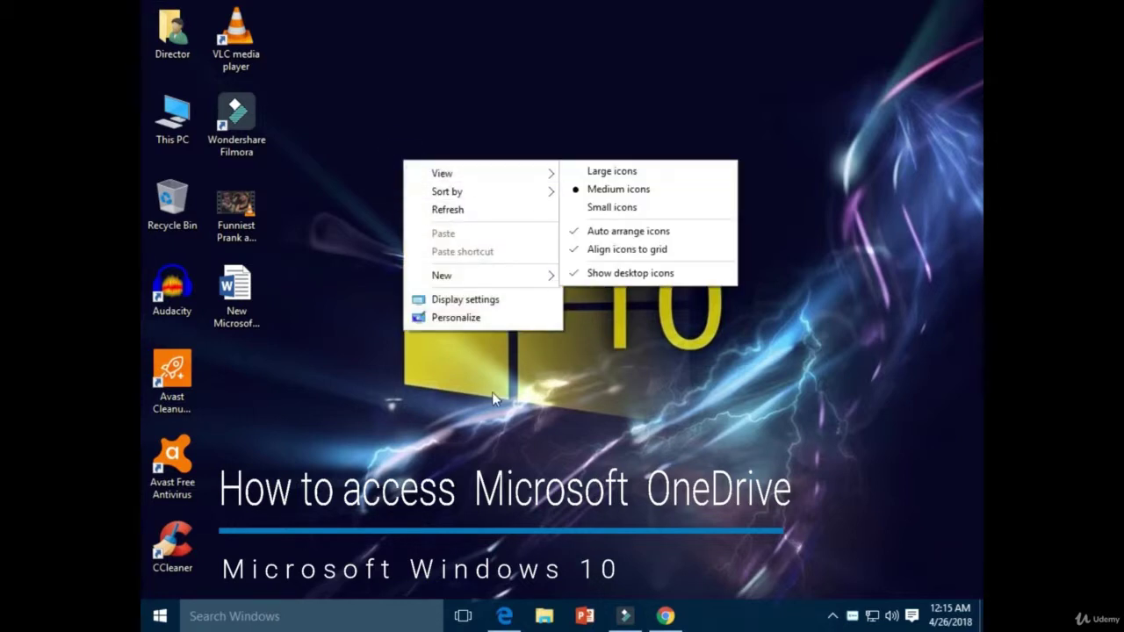
click(452, 209)
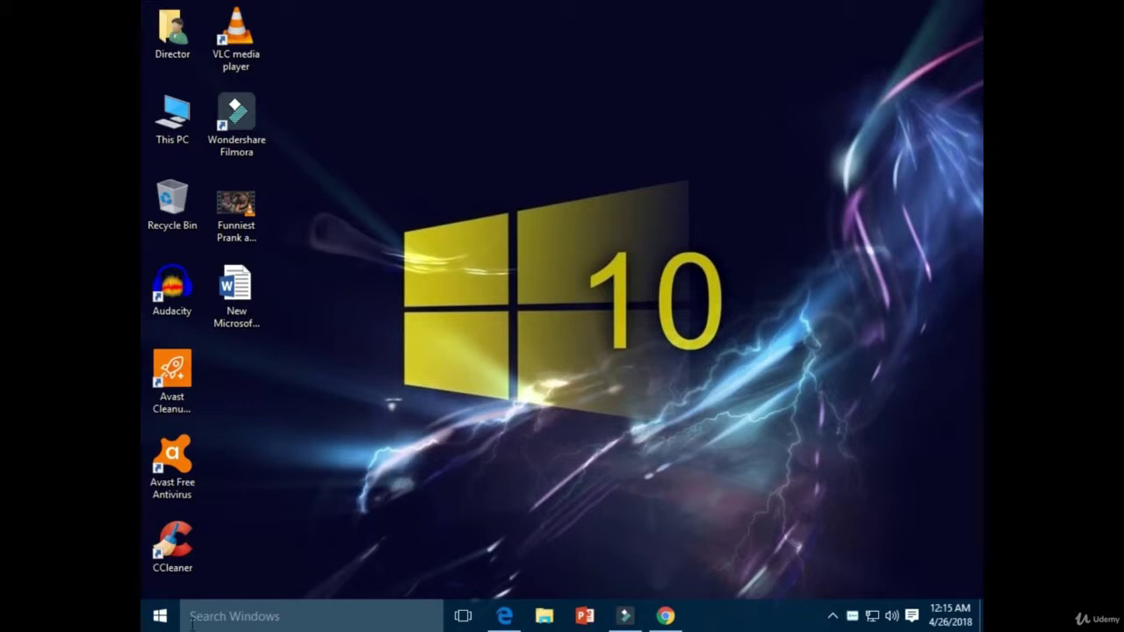
click(150, 620)
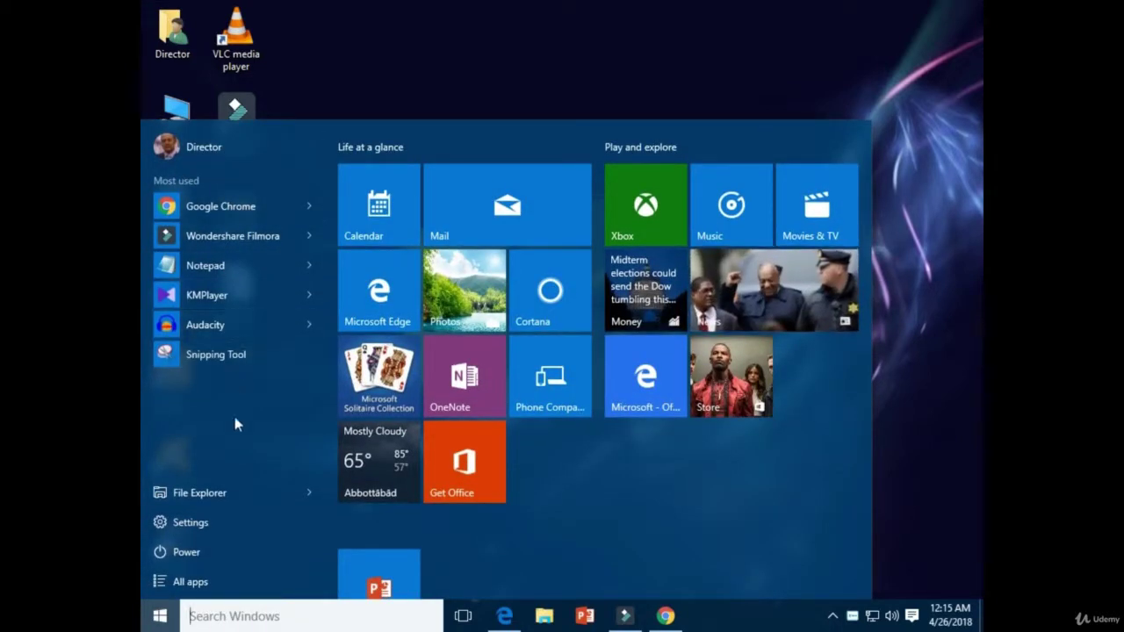
click(185, 582)
Step: Scroll the app list down to OneDrive and launch it
scroll(236, 413, down, 10)
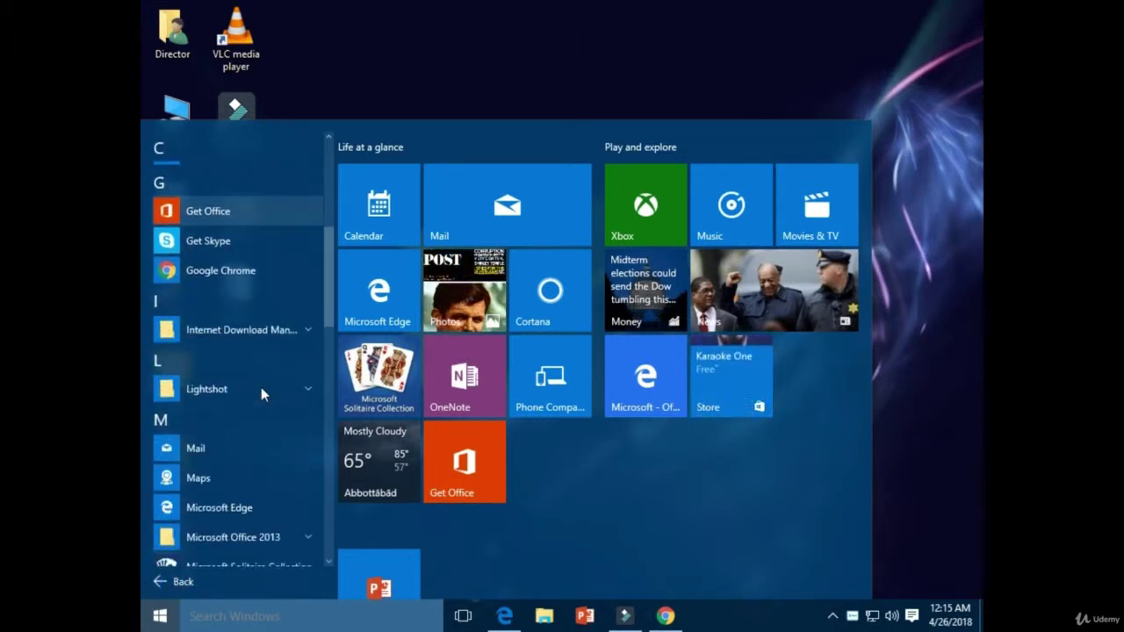
scroll(267, 300, up, 5)
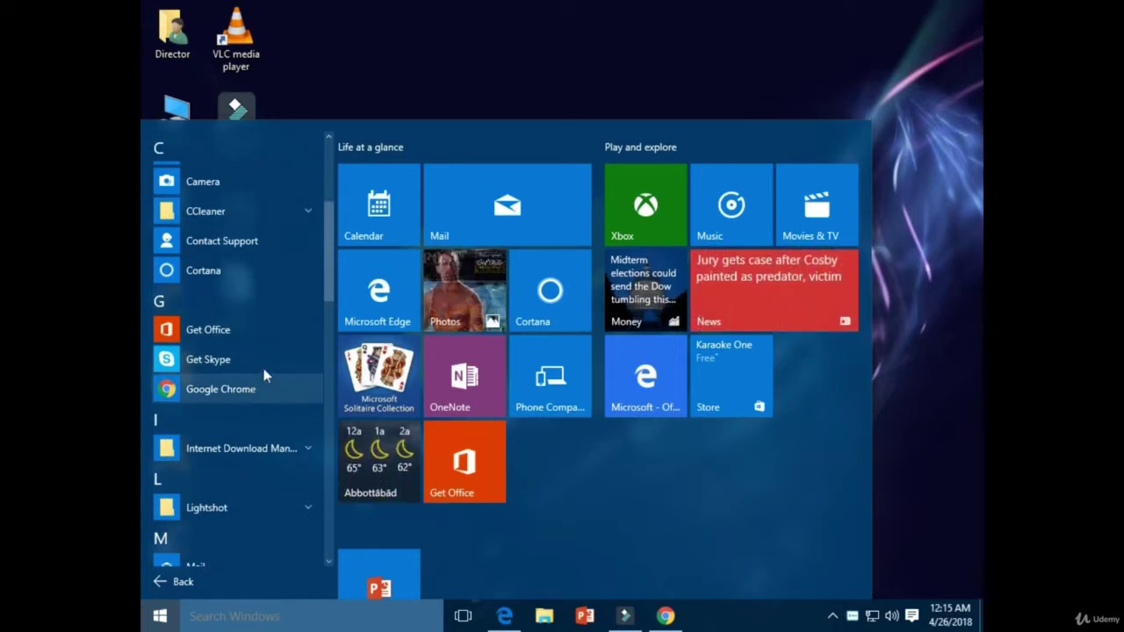
scroll(267, 359, down, 4)
scroll(267, 359, up, 4)
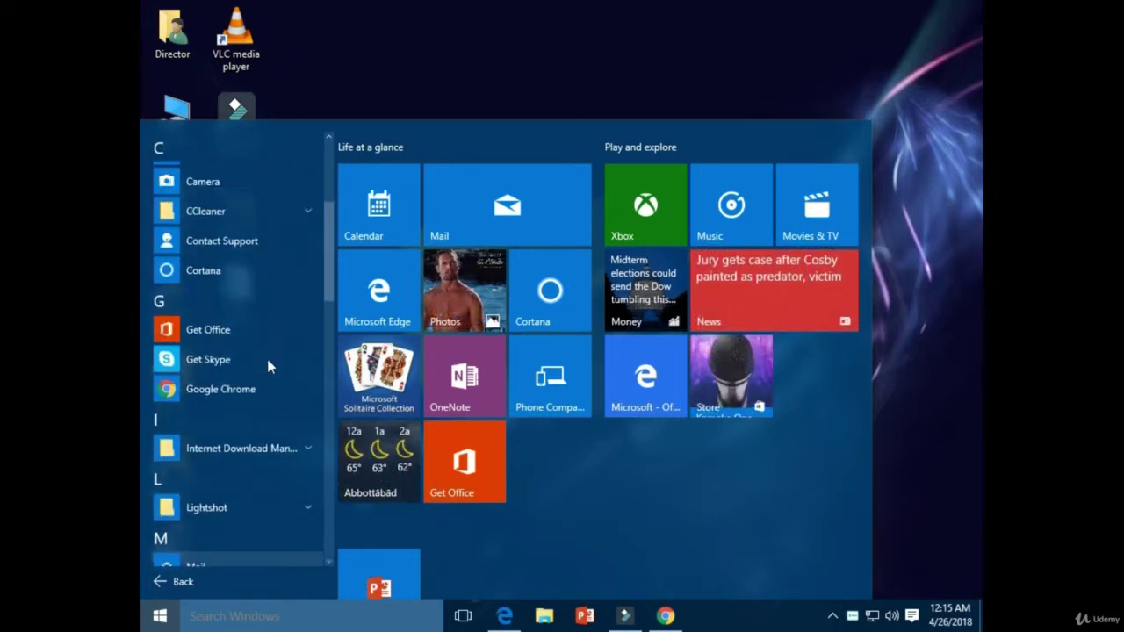
scroll(267, 360, down, 5)
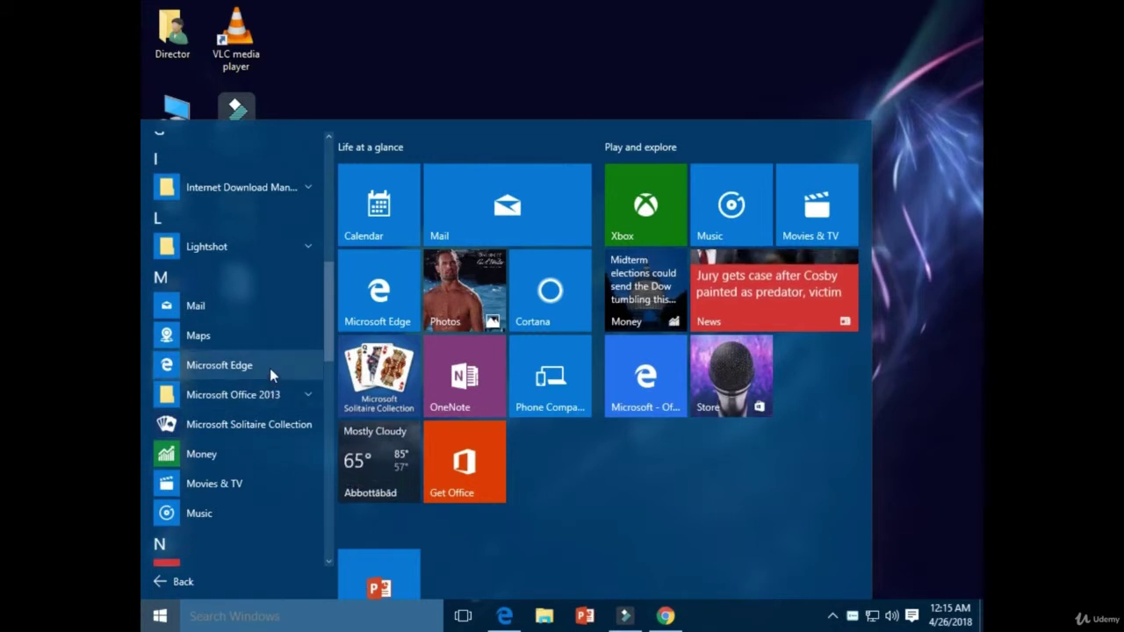
scroll(274, 345, down, 3)
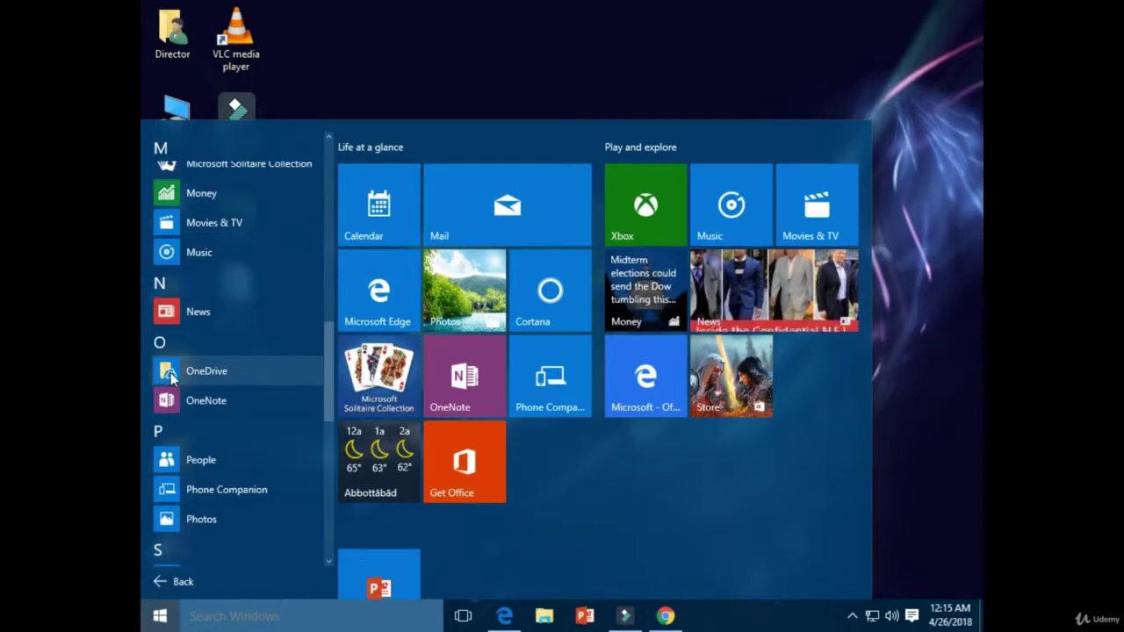
click(202, 370)
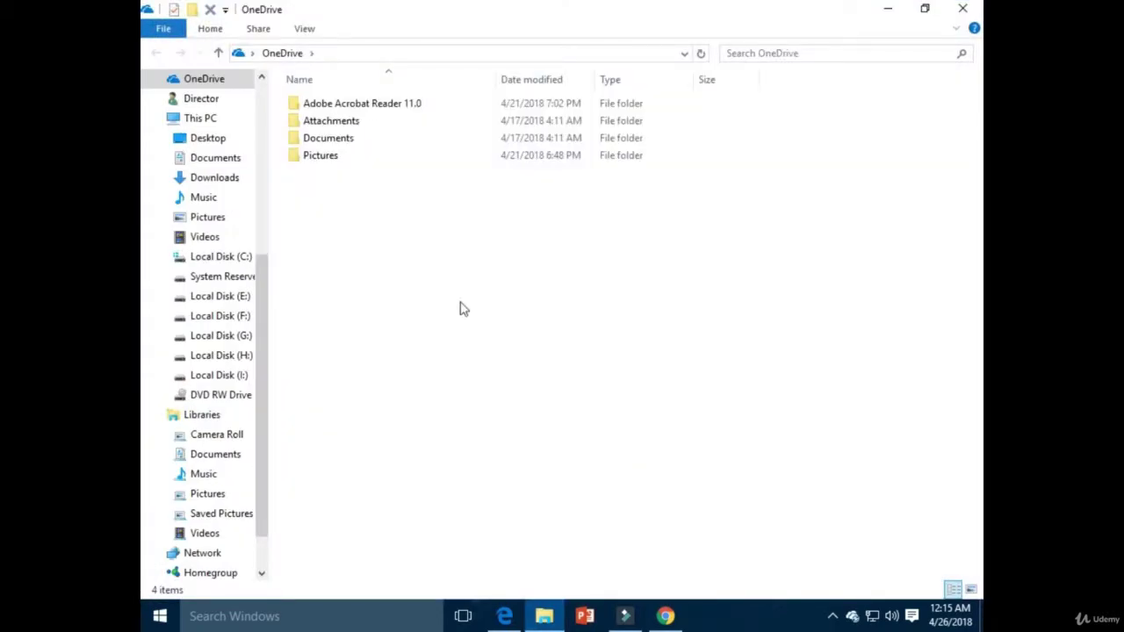
Step: Refresh the OneDrive folder view and check the hidden tray icons
right_click(424, 249)
click(482, 315)
click(832, 616)
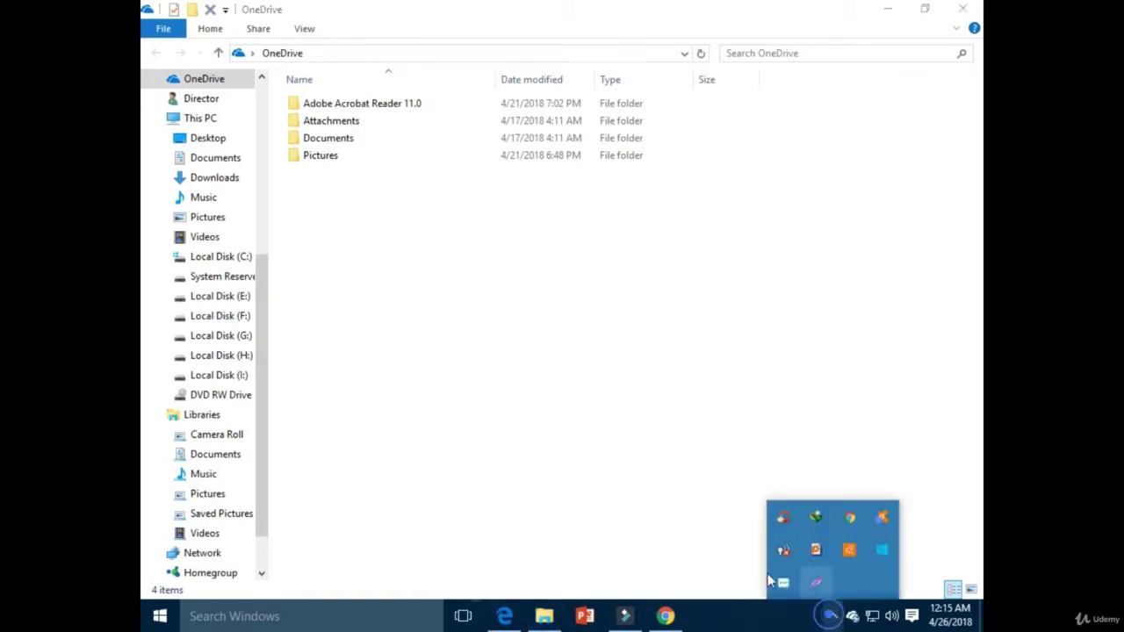
click(709, 488)
Step: Choose View online from the OneDrive tray icon's menu and minimize the Explorer window
right_click(852, 616)
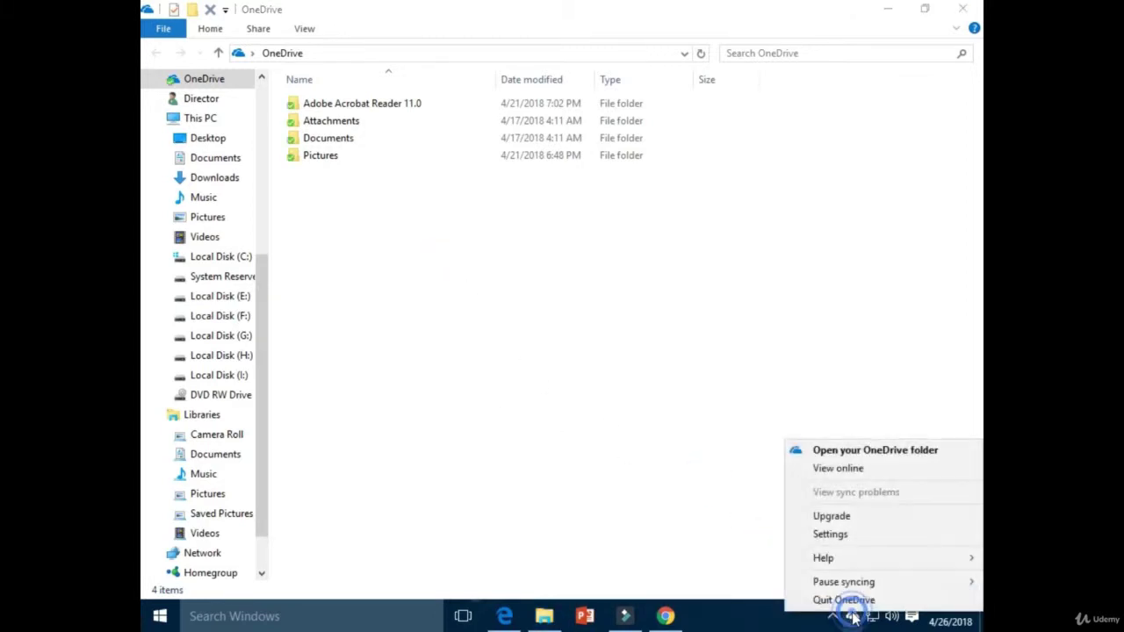
click(752, 494)
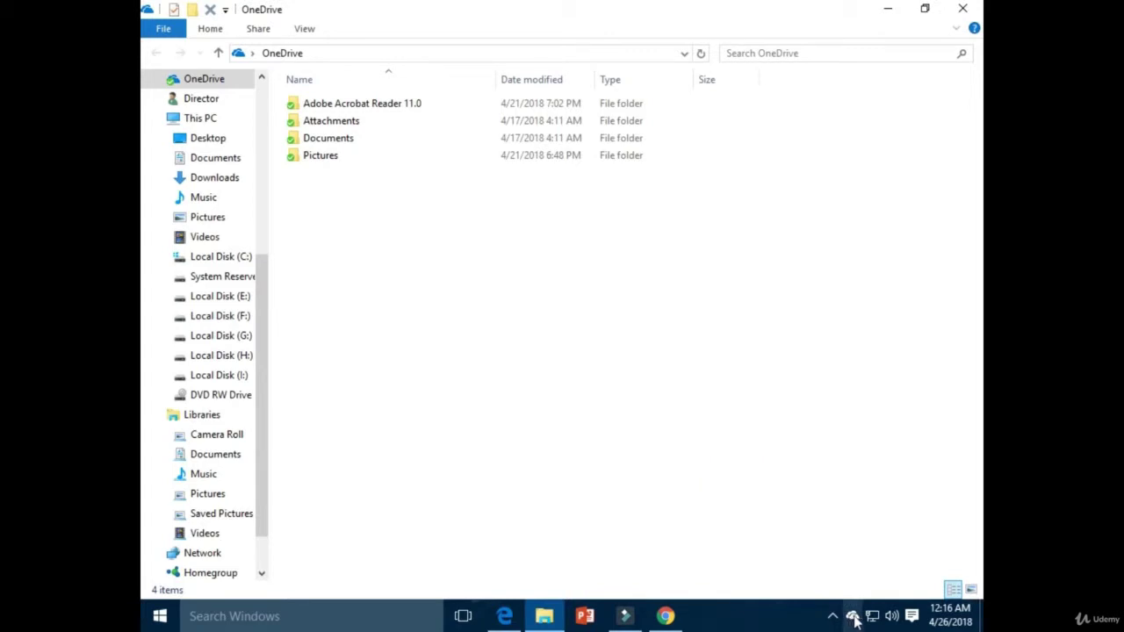
right_click(853, 618)
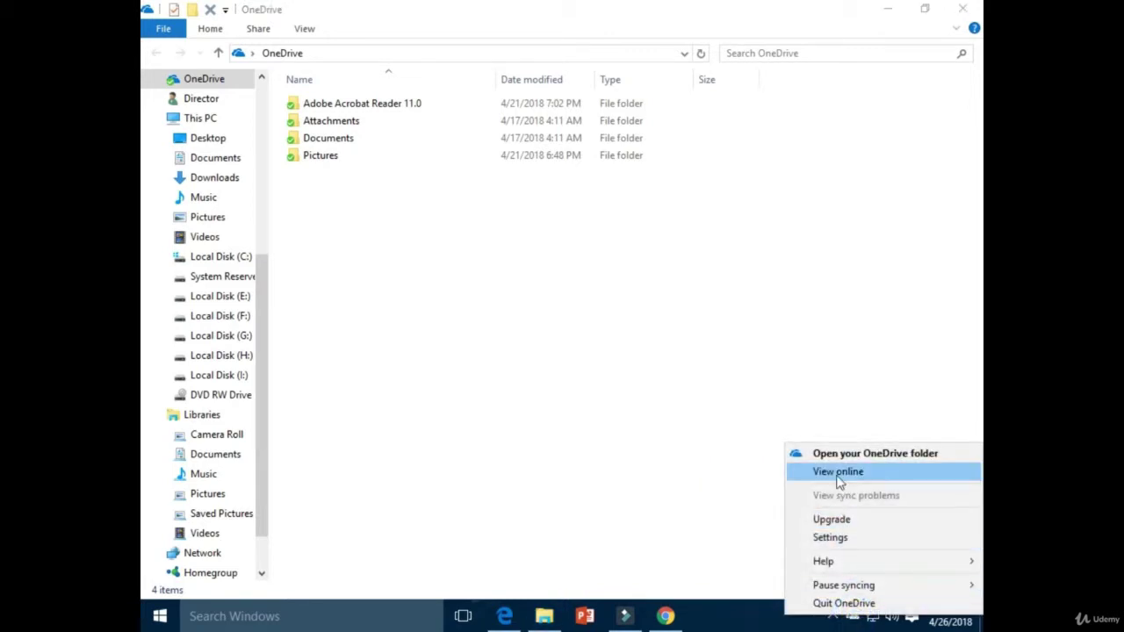
click(885, 482)
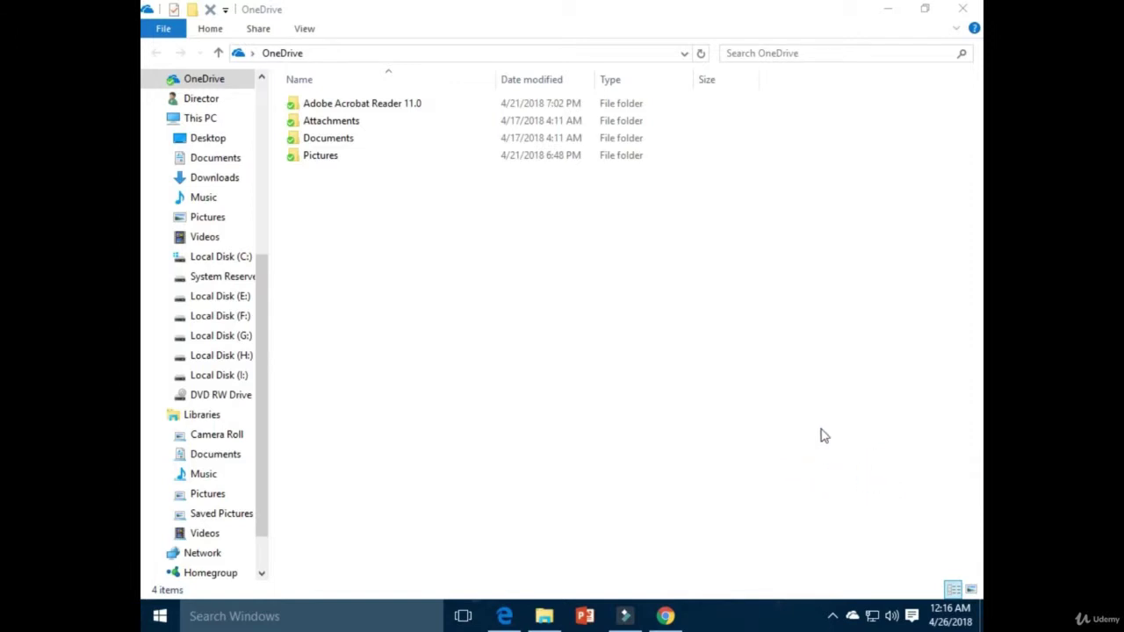
click(888, 9)
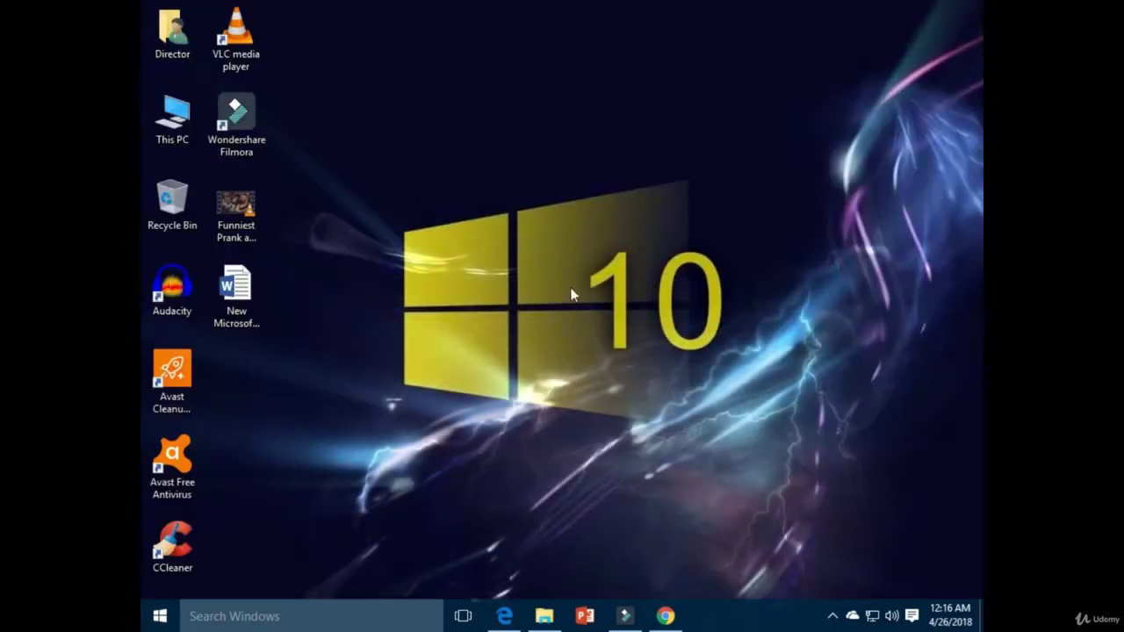
Step: Close the duplicate Microsoft OneDrive tab in Edge
right_click(570, 295)
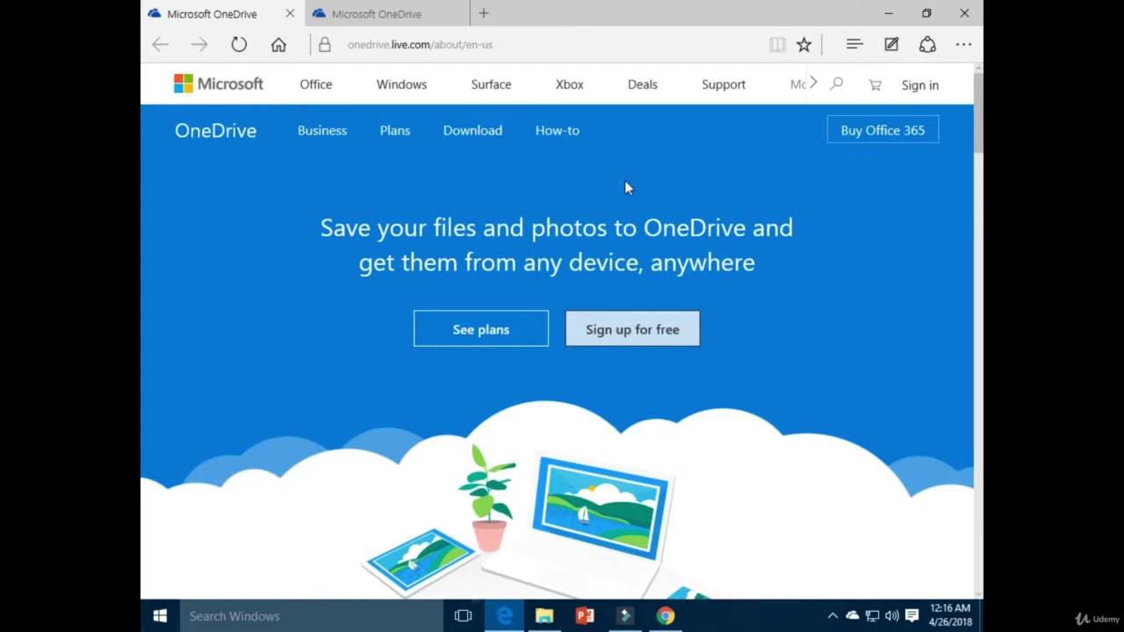
click(456, 14)
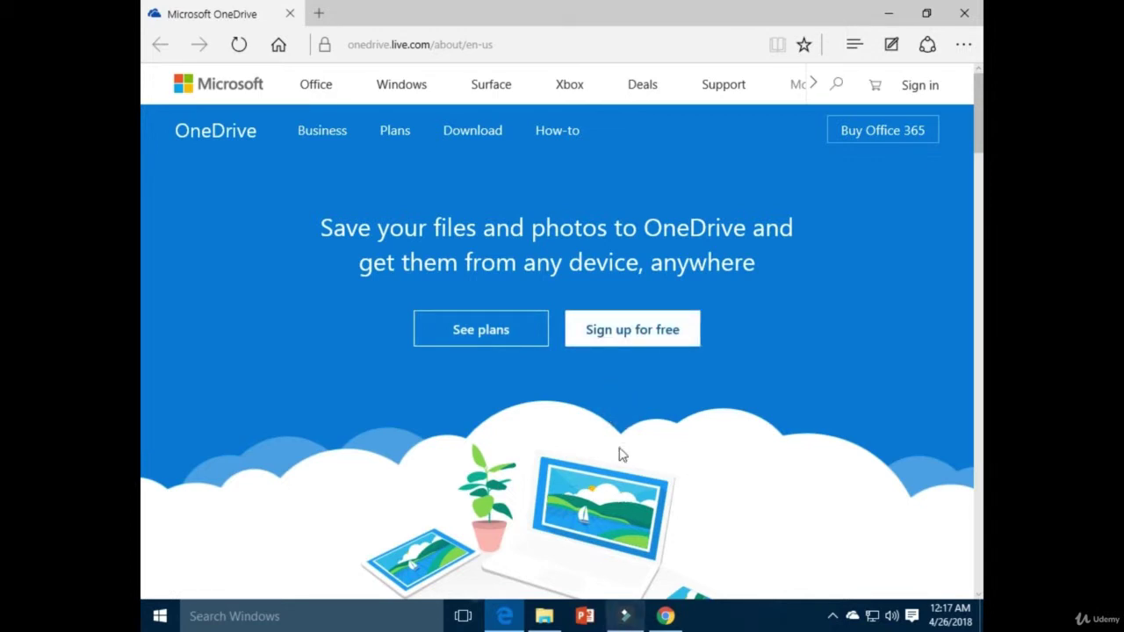
Step: Choose Sign up for free, then the sign-in link for an existing Microsoft account
click(647, 332)
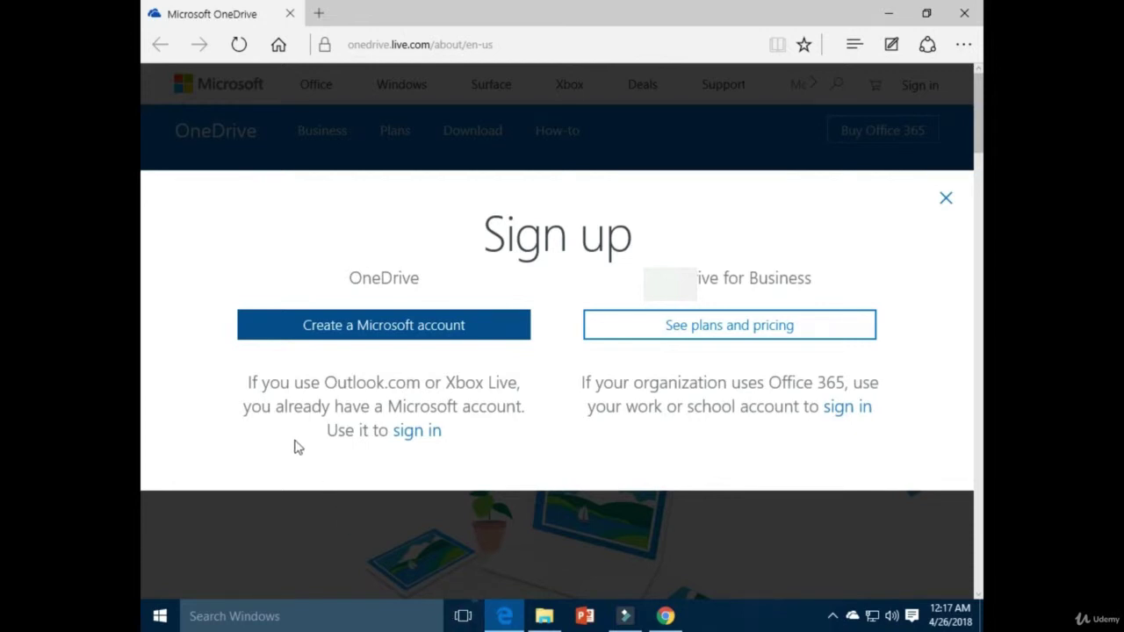
click(418, 432)
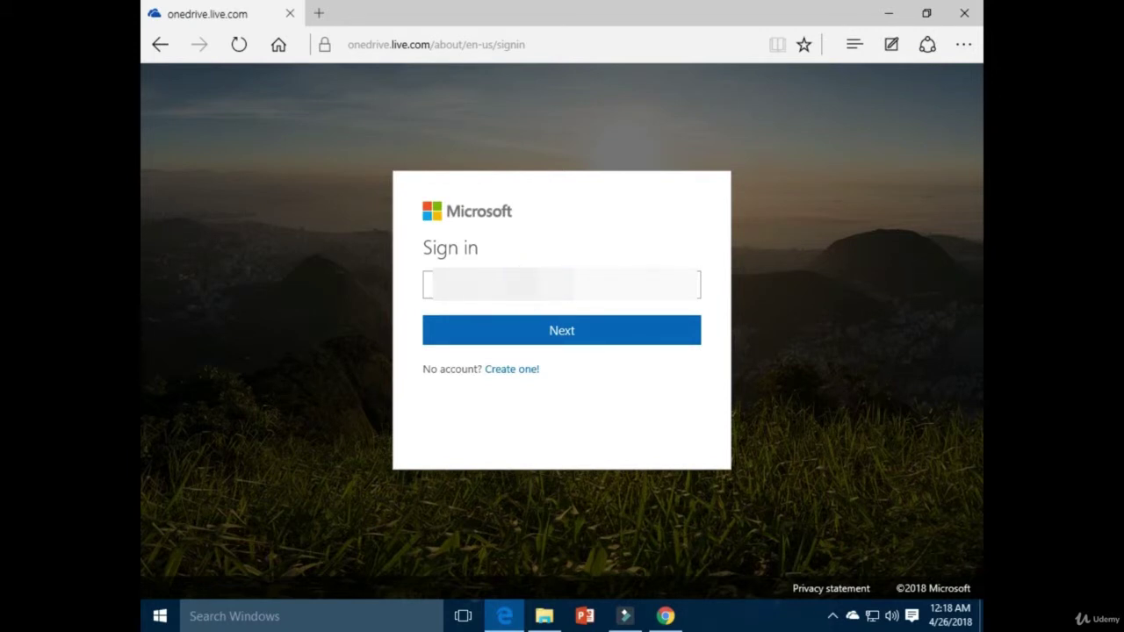
Step: Enter the account e-mail address in the Sign in box and submit it
text(@gmail)
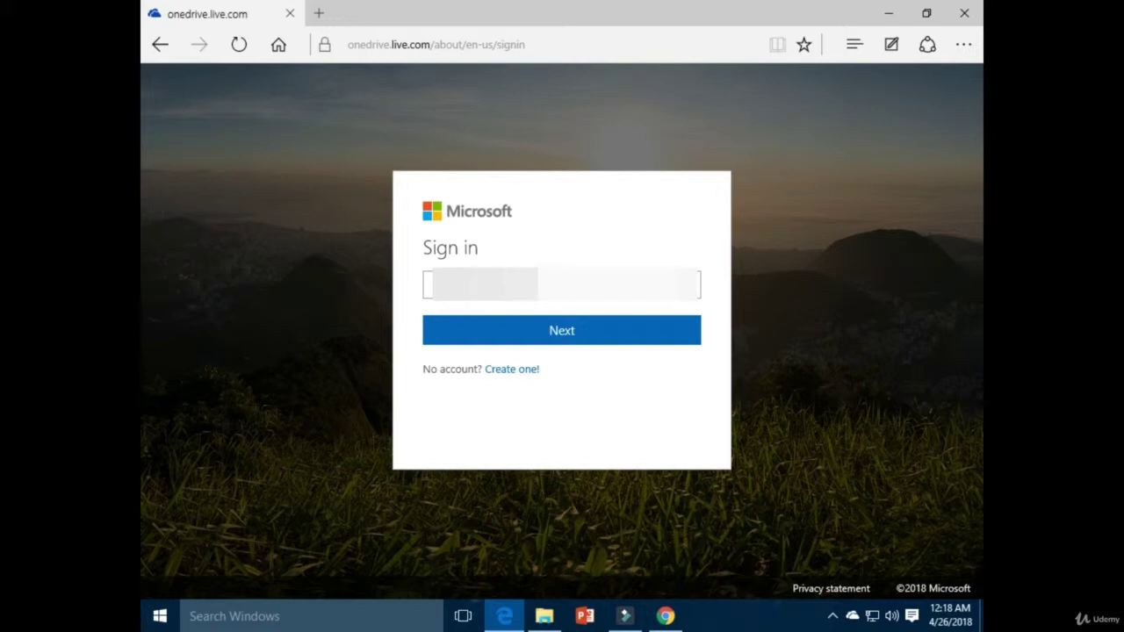
text(.com)
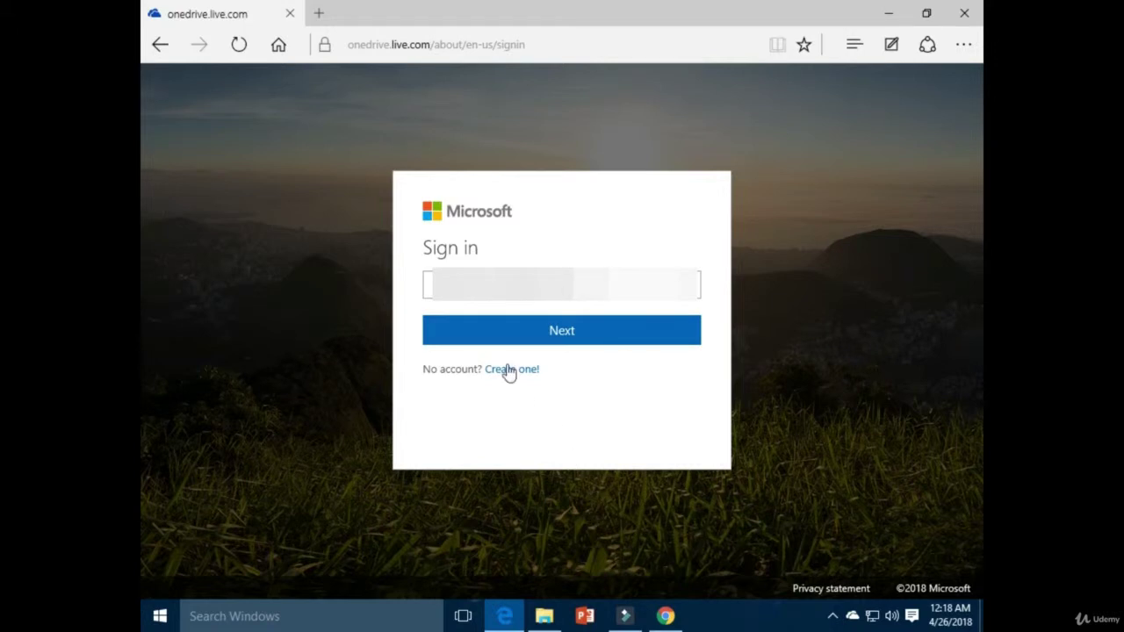
click(555, 338)
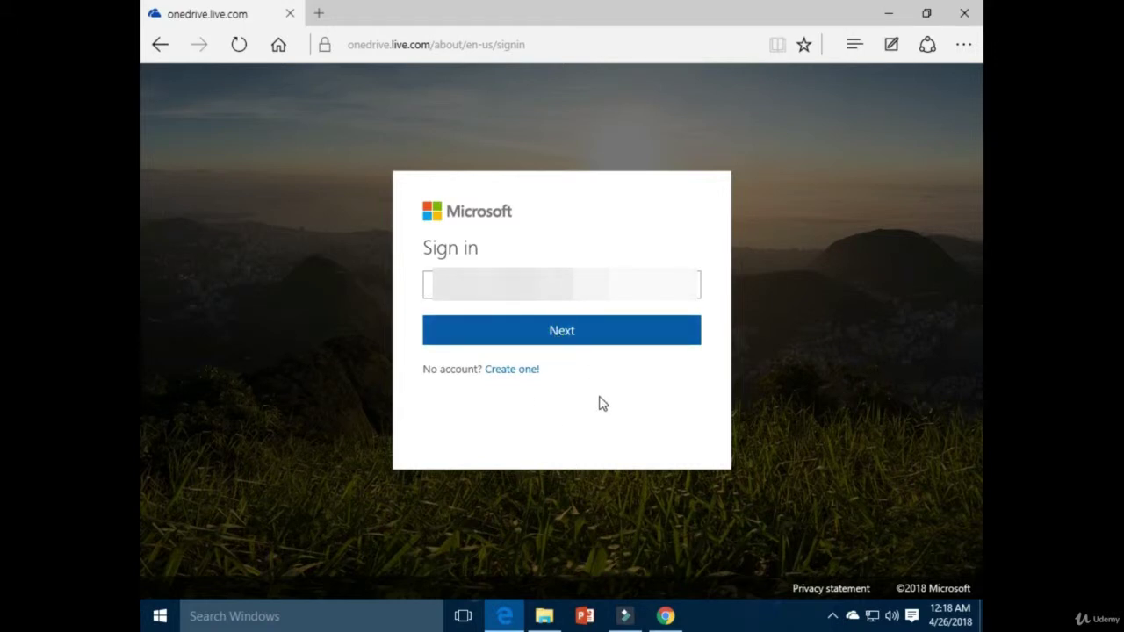
click(588, 336)
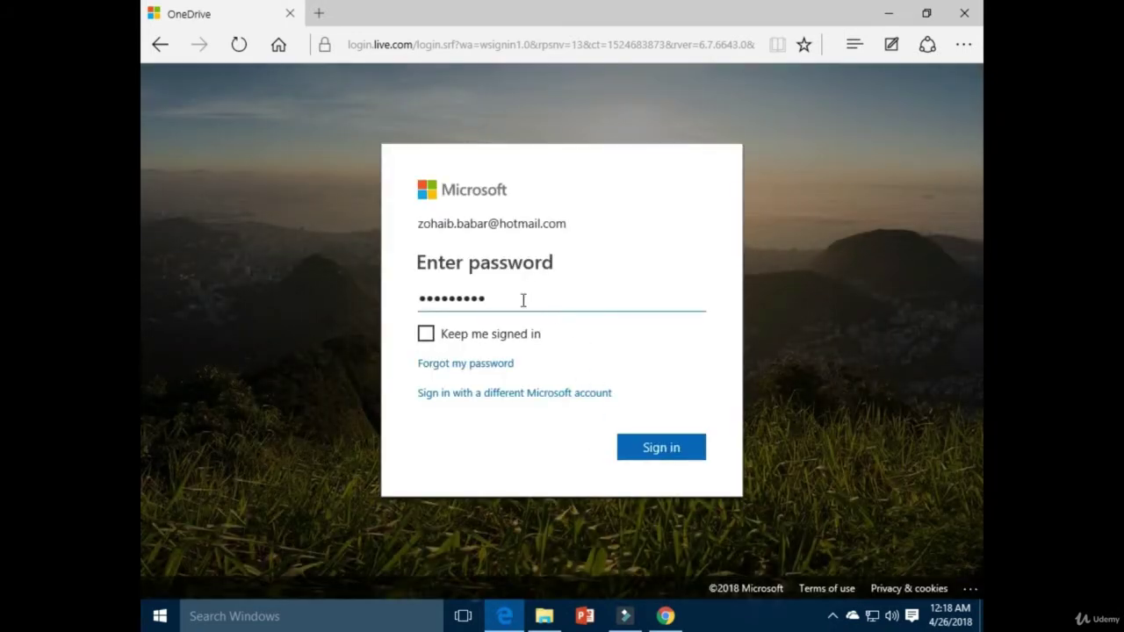
Step: Replace the password field with the account password, enable Keep me signed in, and sign in
double_click(521, 301)
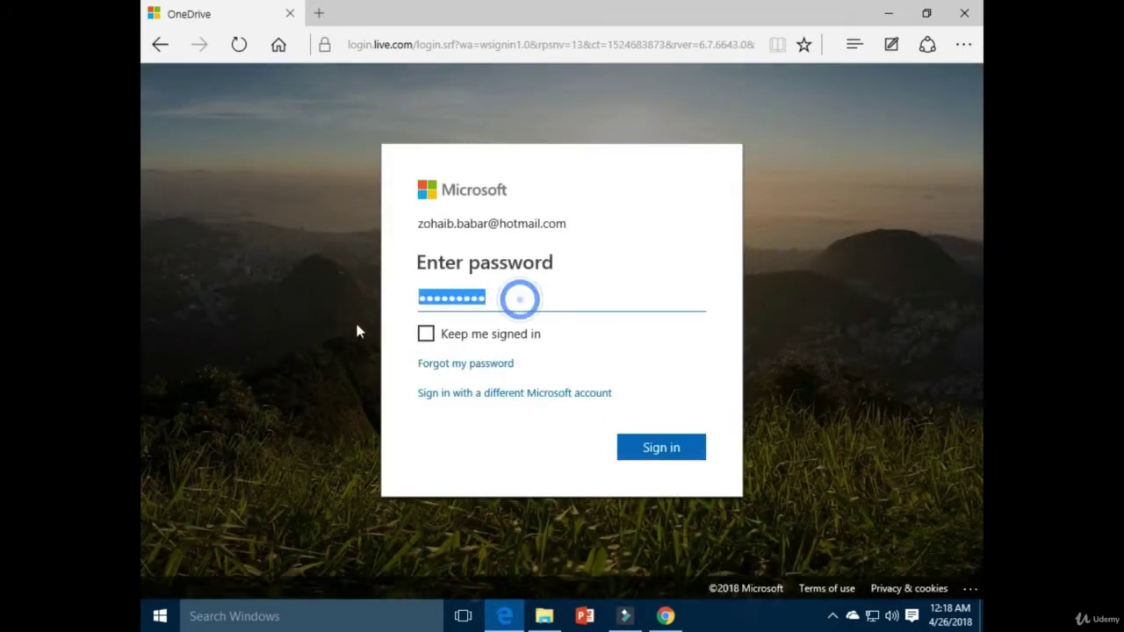
text(a*******)
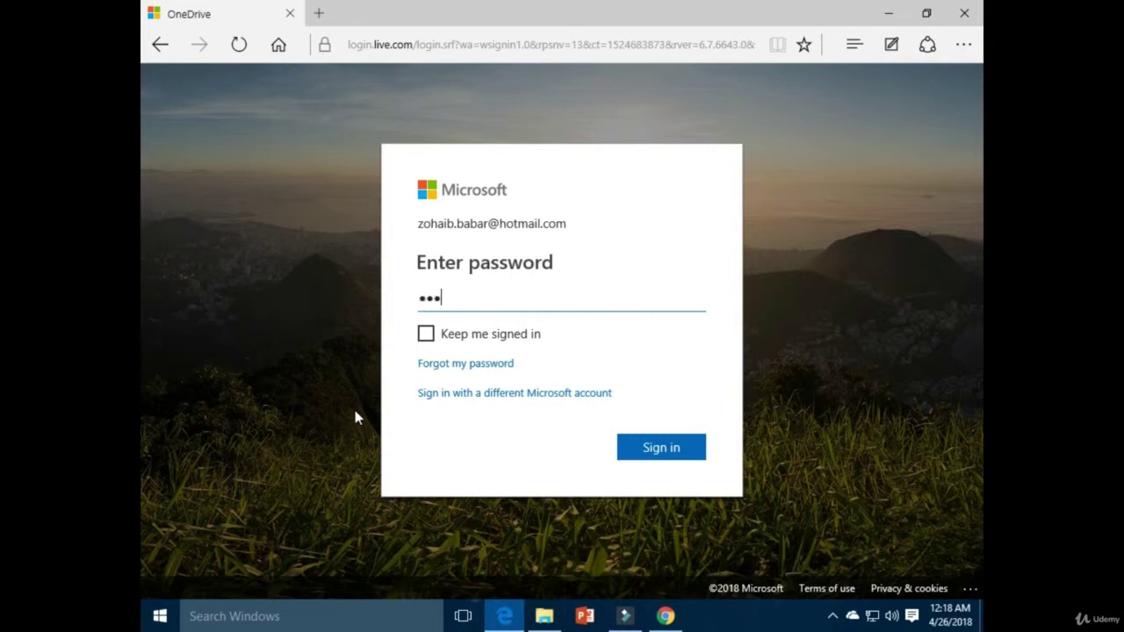
text(*)
click(426, 333)
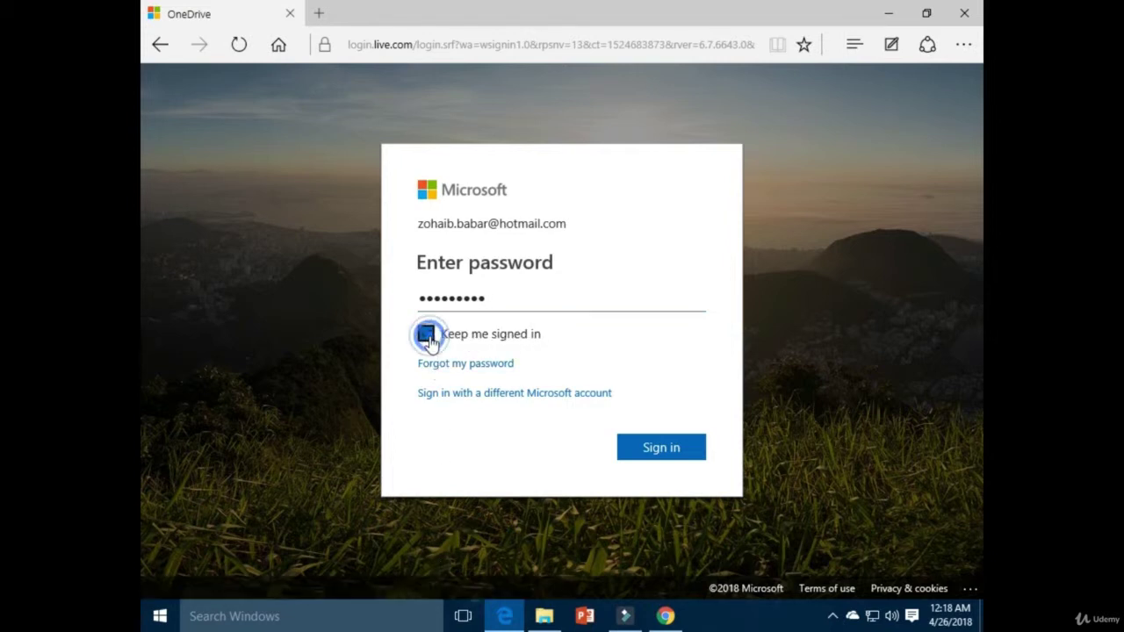
click(676, 463)
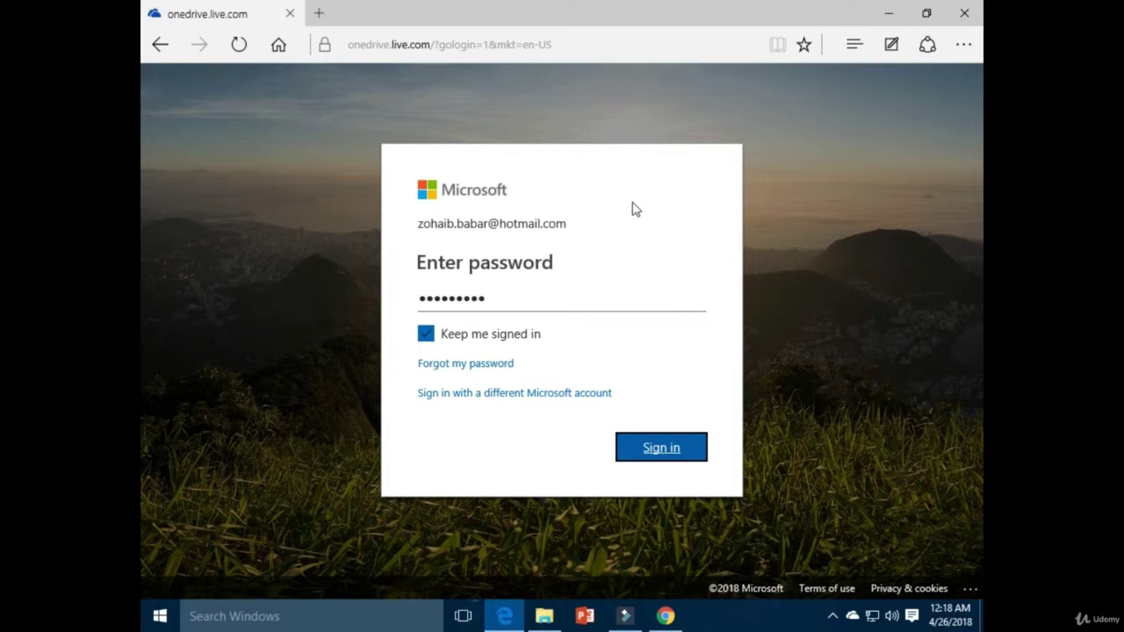
click(664, 460)
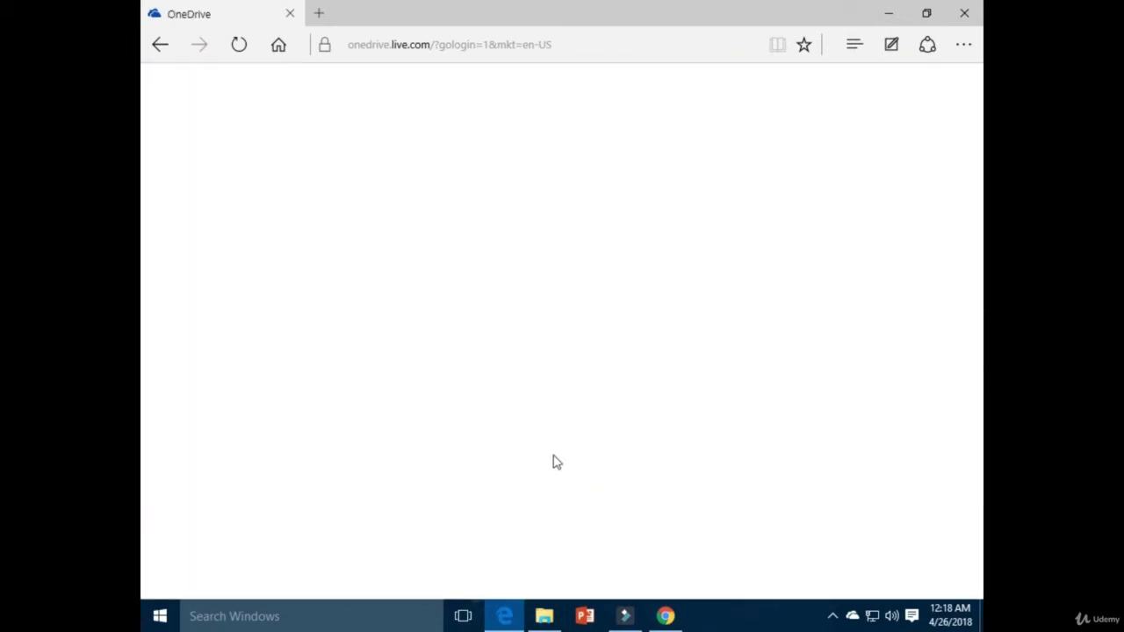
Step: Select the onedrive.live.com address, then return to the page so the Files view loads
click(575, 44)
drag(575, 44, 388, 50)
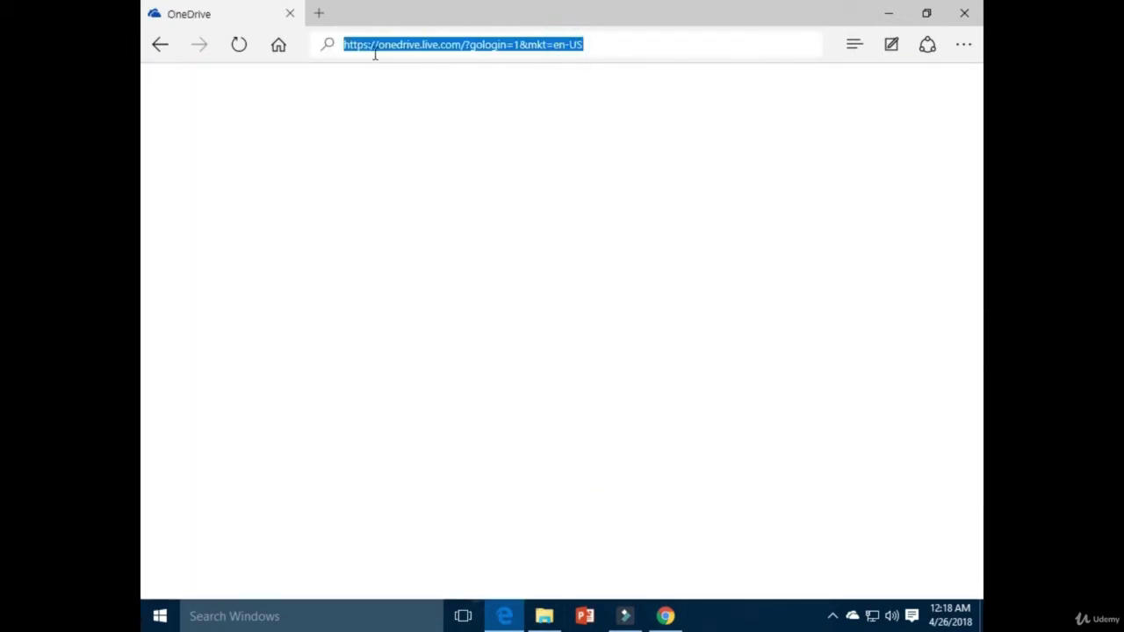
click(711, 25)
click(734, 447)
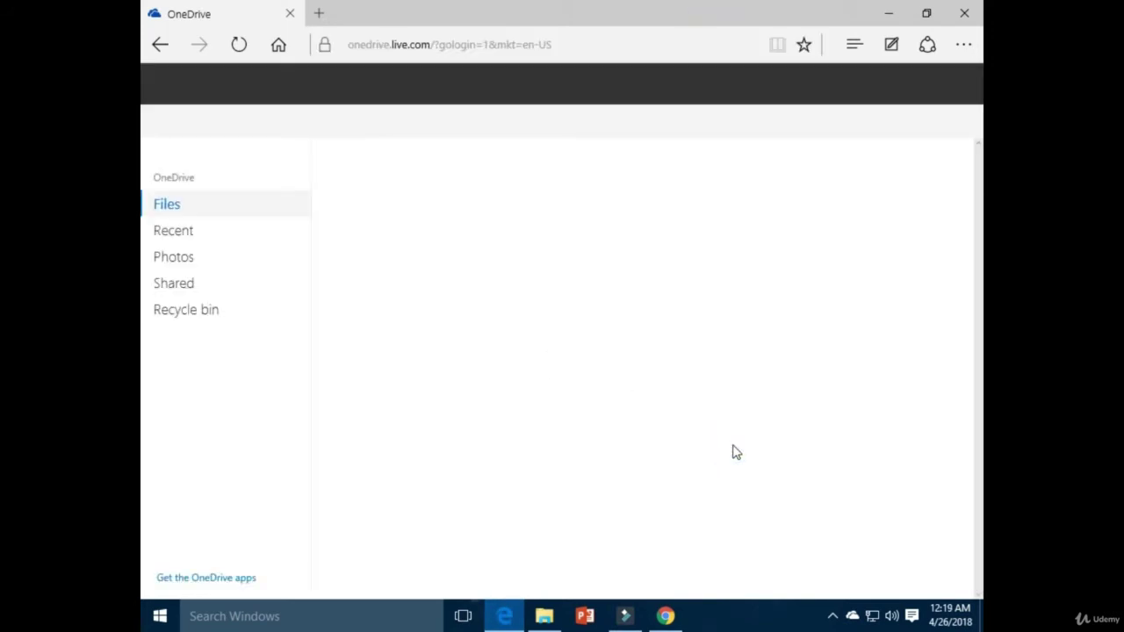